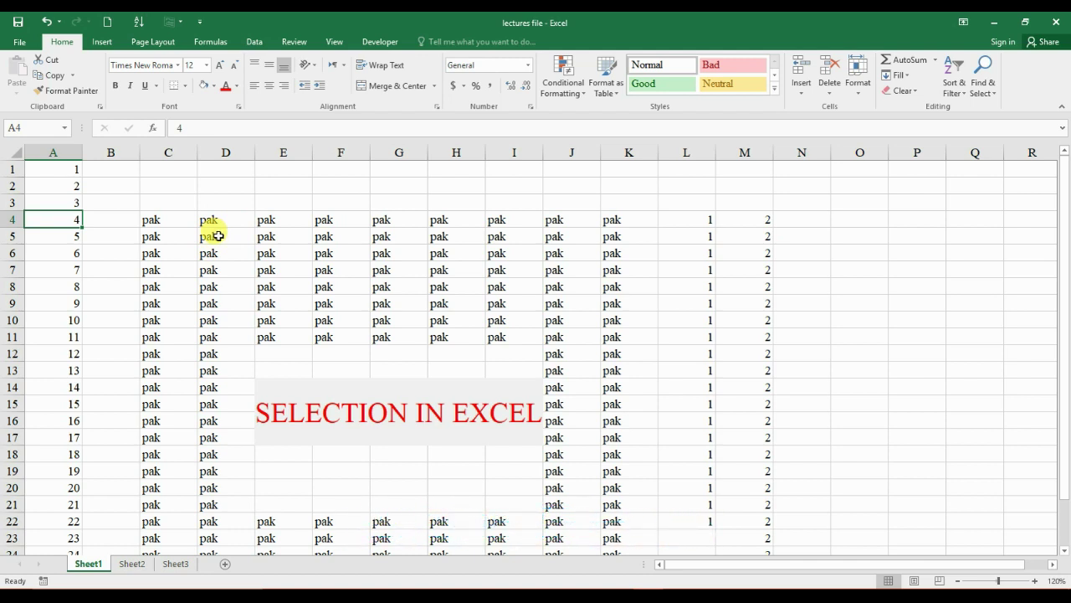
Delete the content of cell D5 and undo the deletion
click(218, 236)
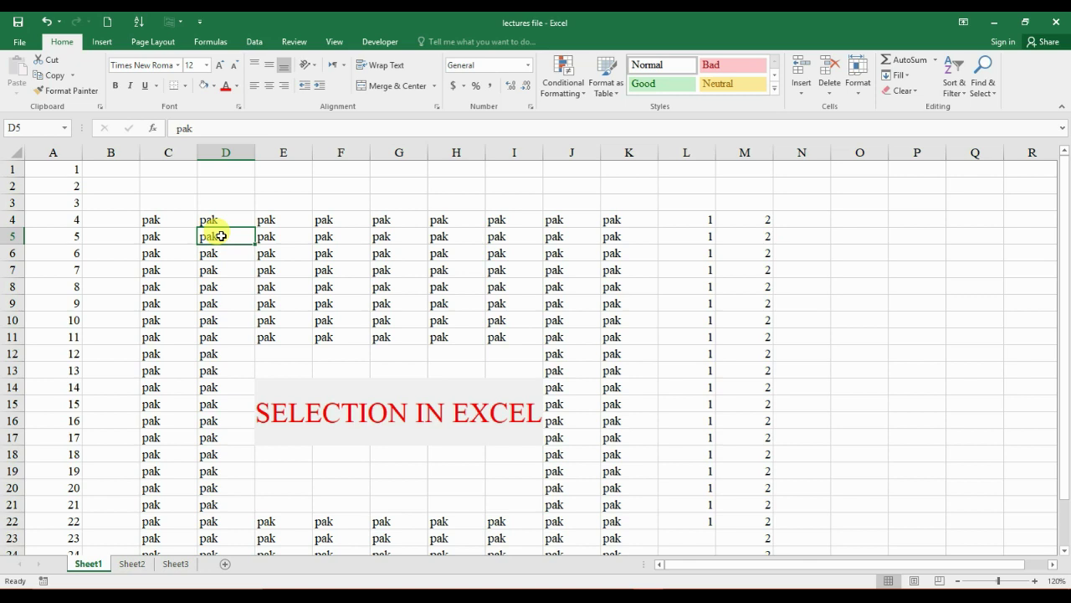
key(Delete)
key(ctrl+z)
Make the text in cell D5 bold, italic and underlined
click(117, 90)
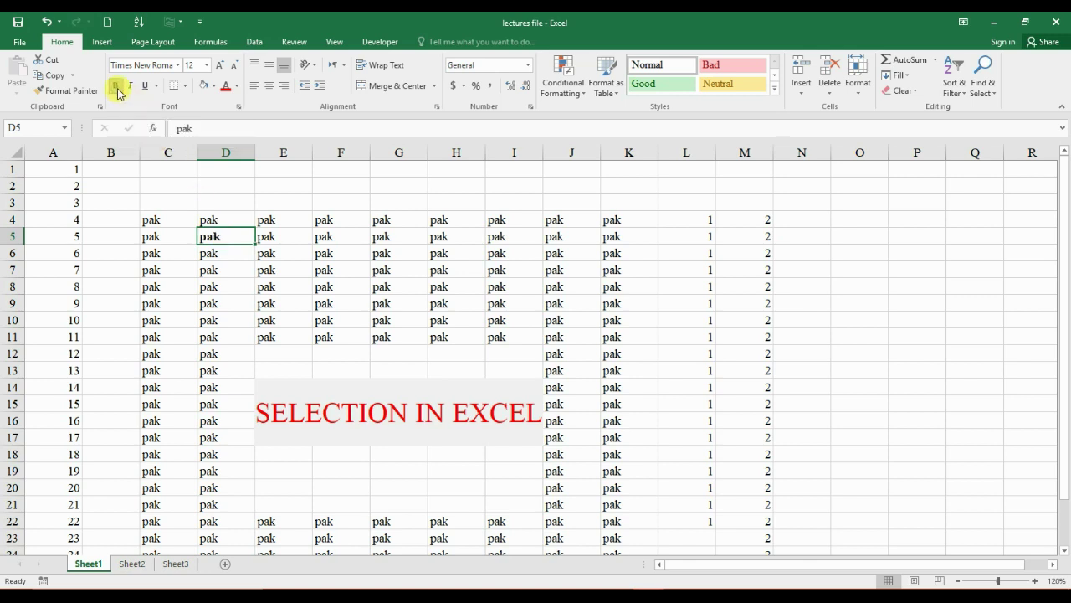
click(130, 87)
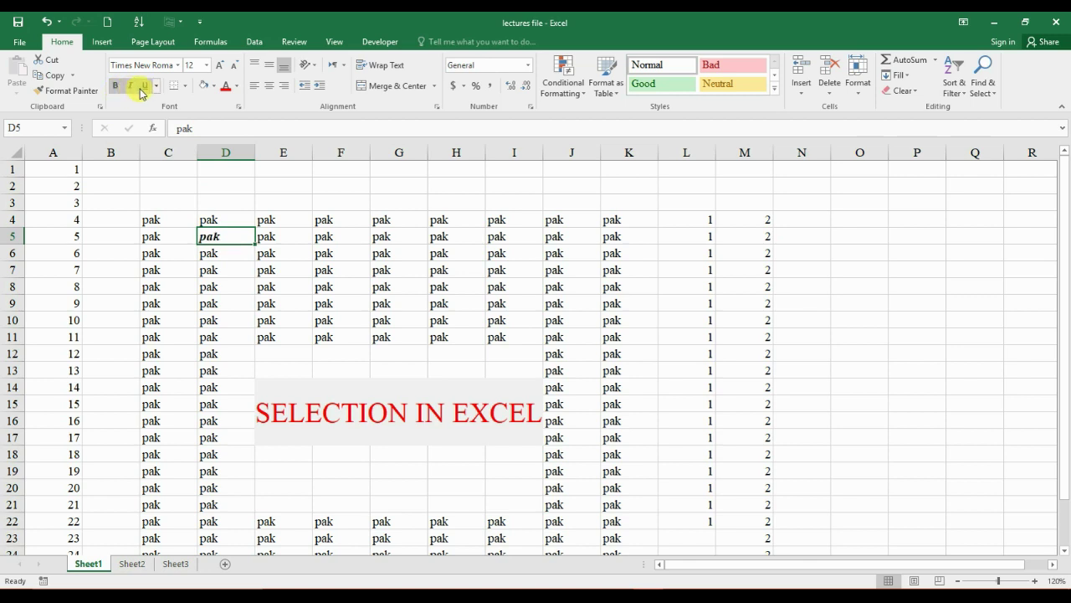
click(145, 89)
Format the numbers in cells A1 through A13 as bold, italic and underlined, with font size 18
click(48, 170)
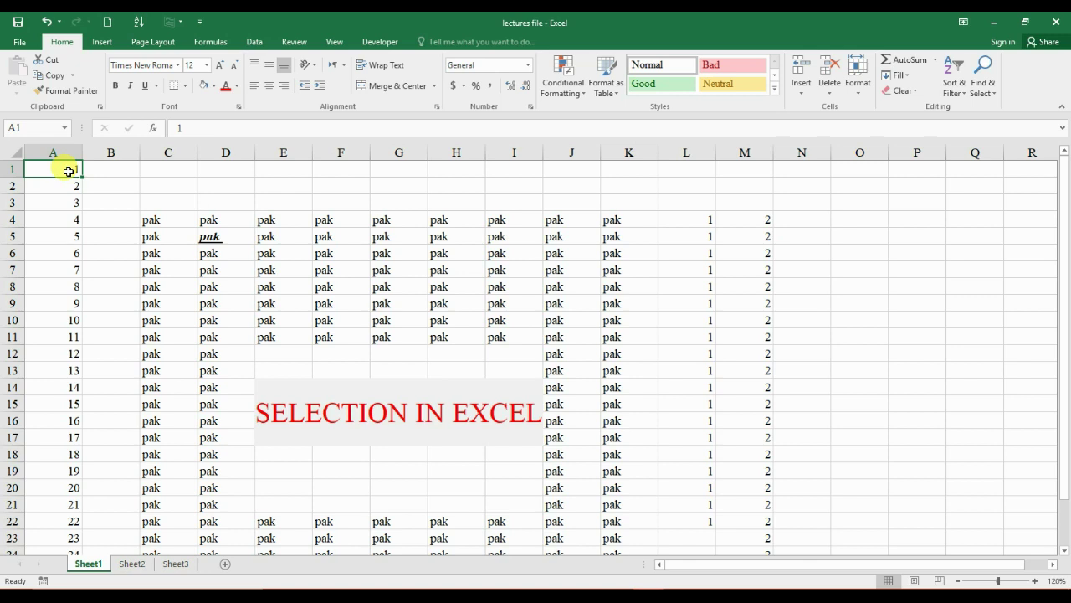
drag(67, 168, 67, 323)
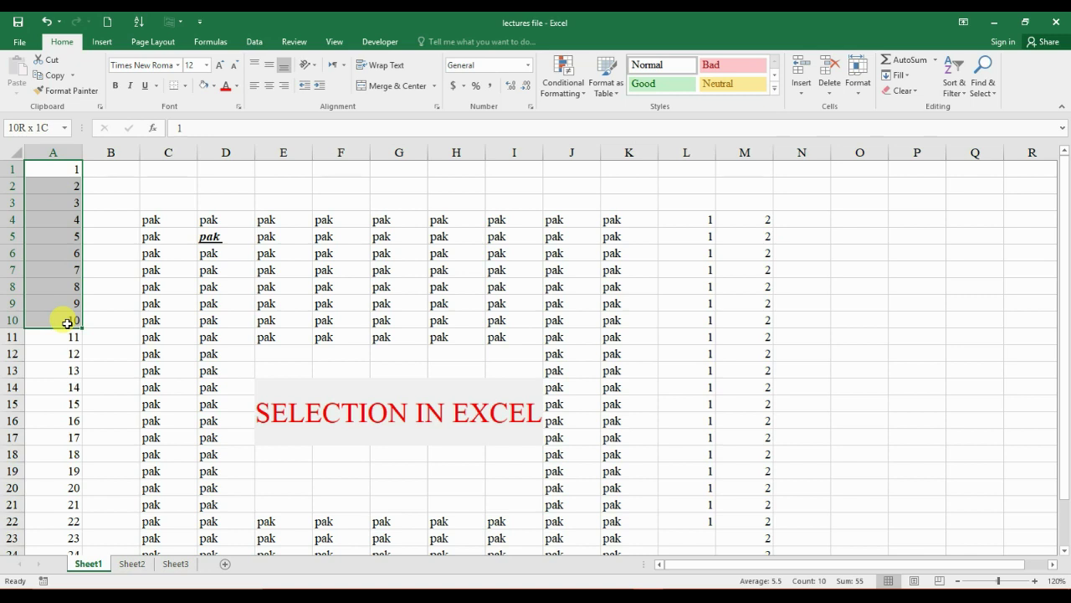
drag(67, 323, 67, 370)
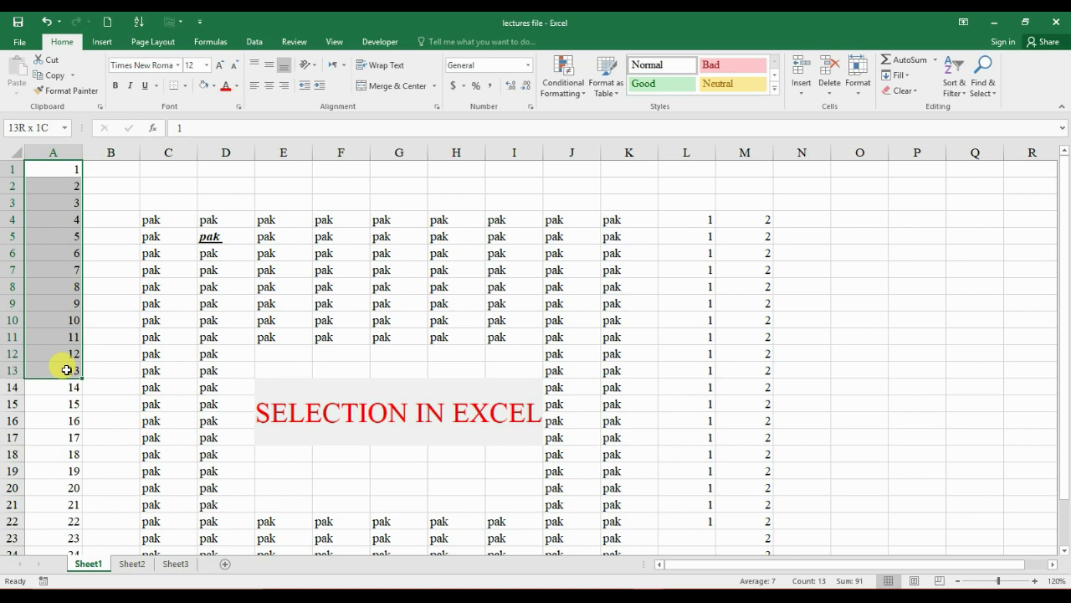
drag(67, 370, 67, 370)
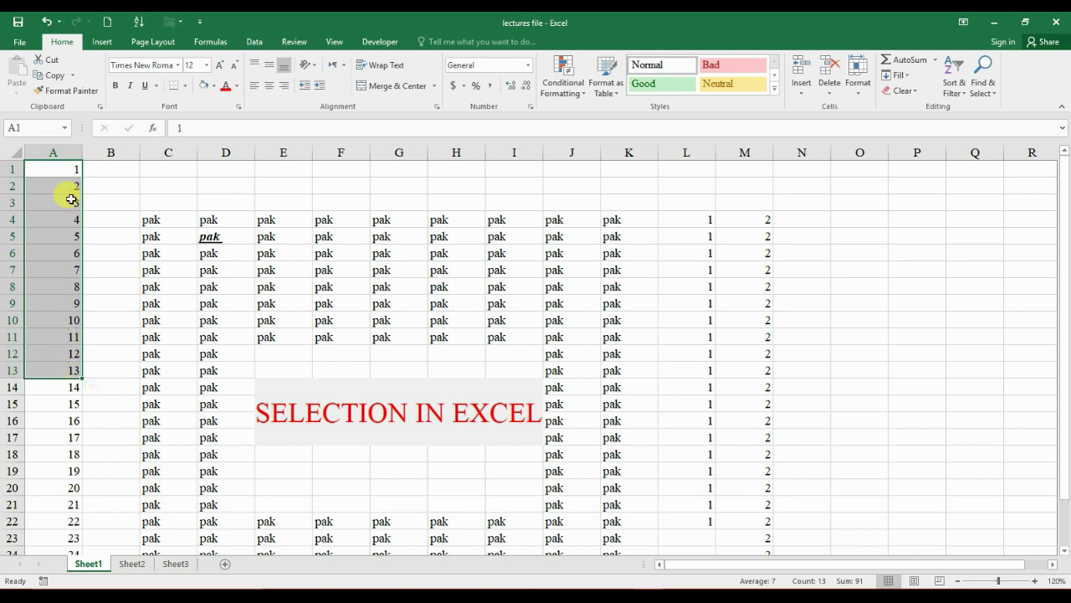
click(115, 86)
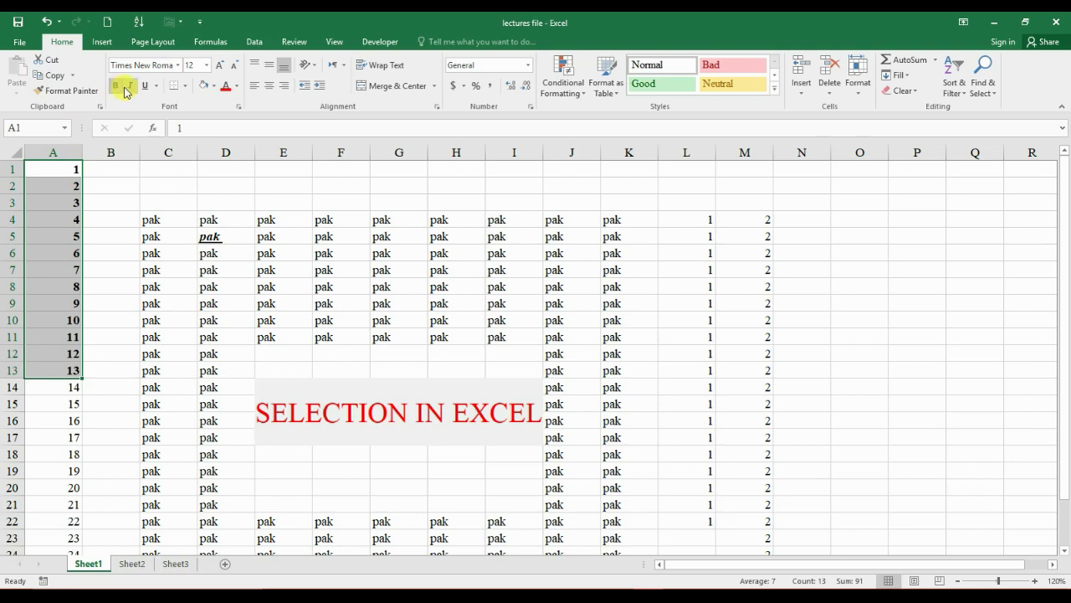
click(130, 86)
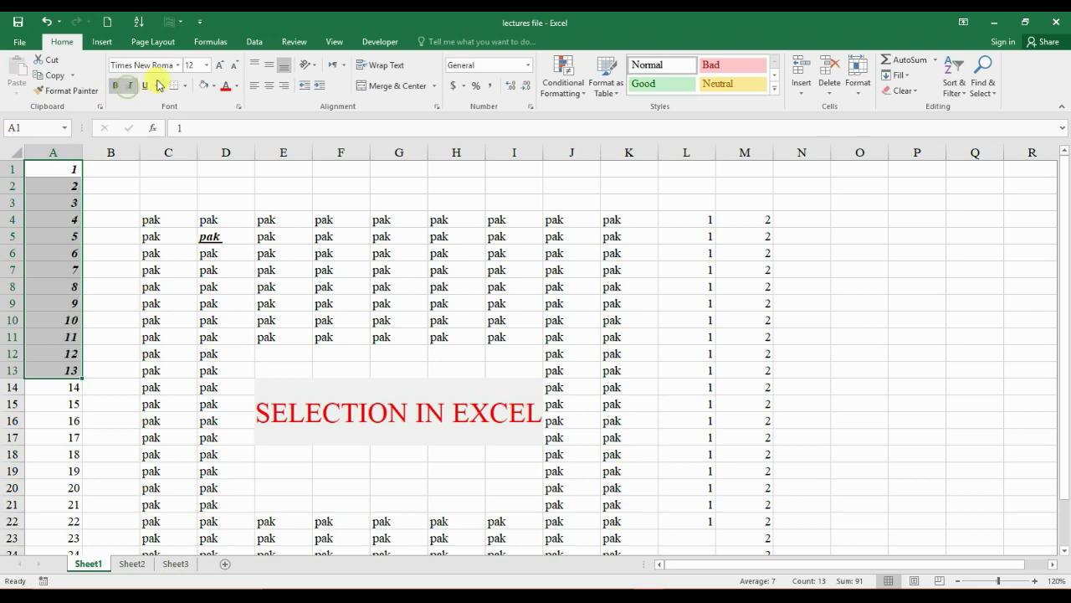
click(220, 65)
click(219, 65)
click(220, 64)
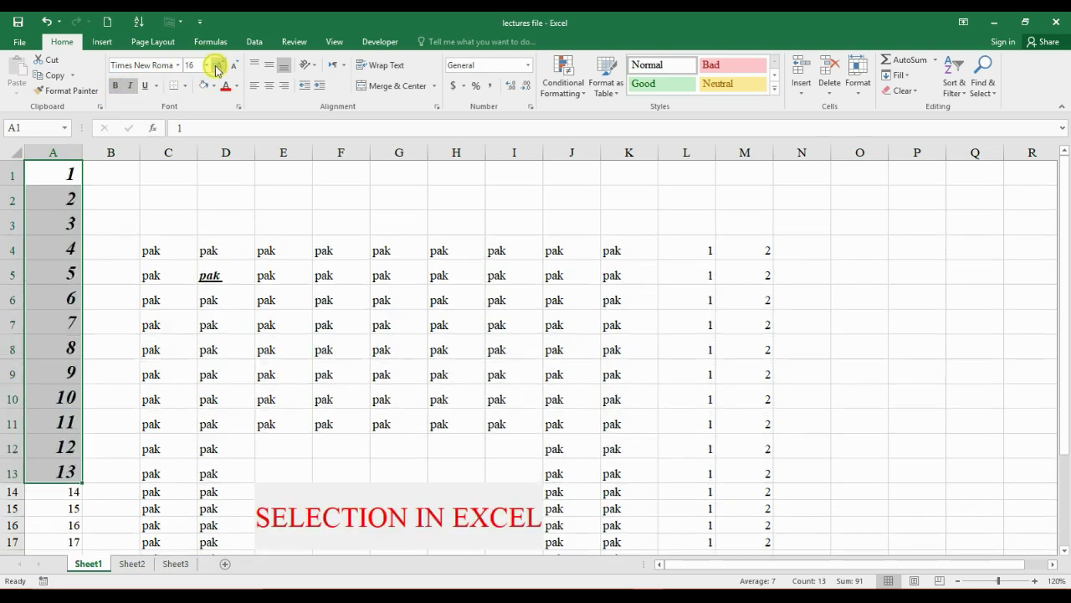
click(147, 89)
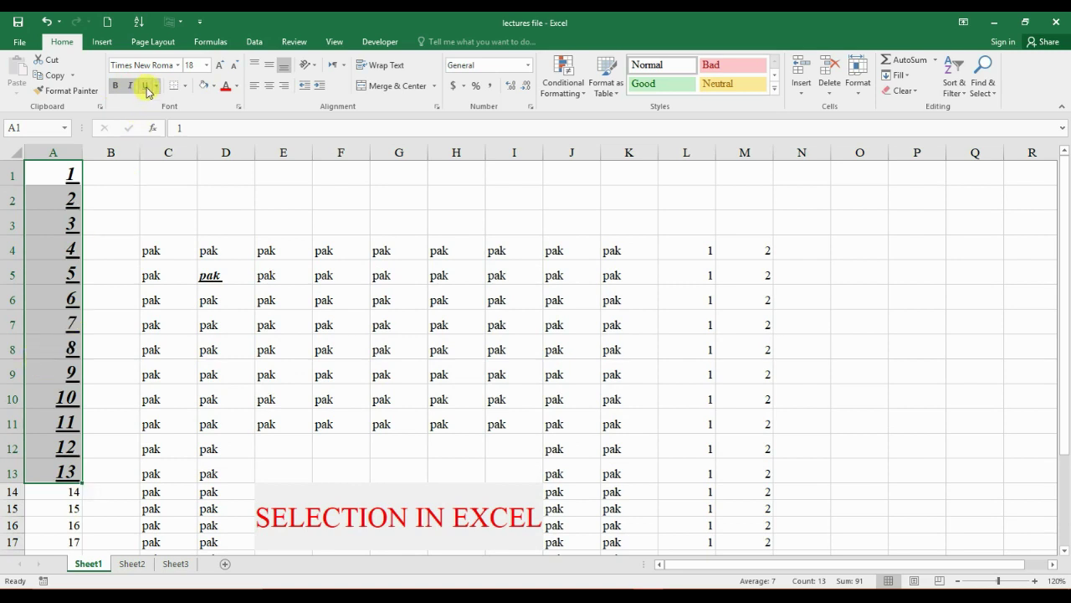
click(181, 250)
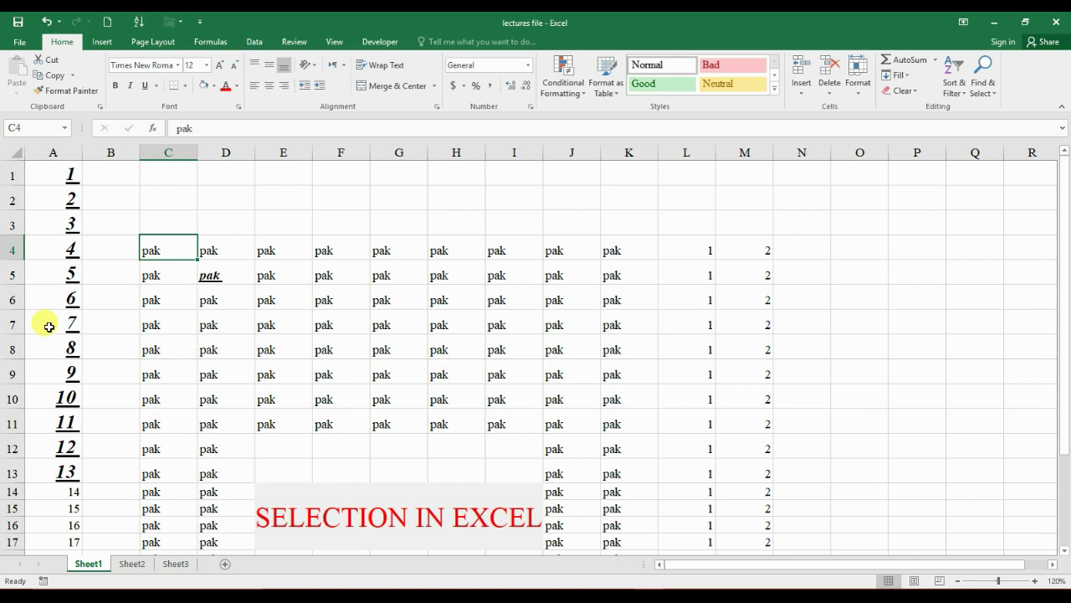
Select the non-adjacent cells A1, A4, A7 and A11 together and set their font color to red
click(64, 173)
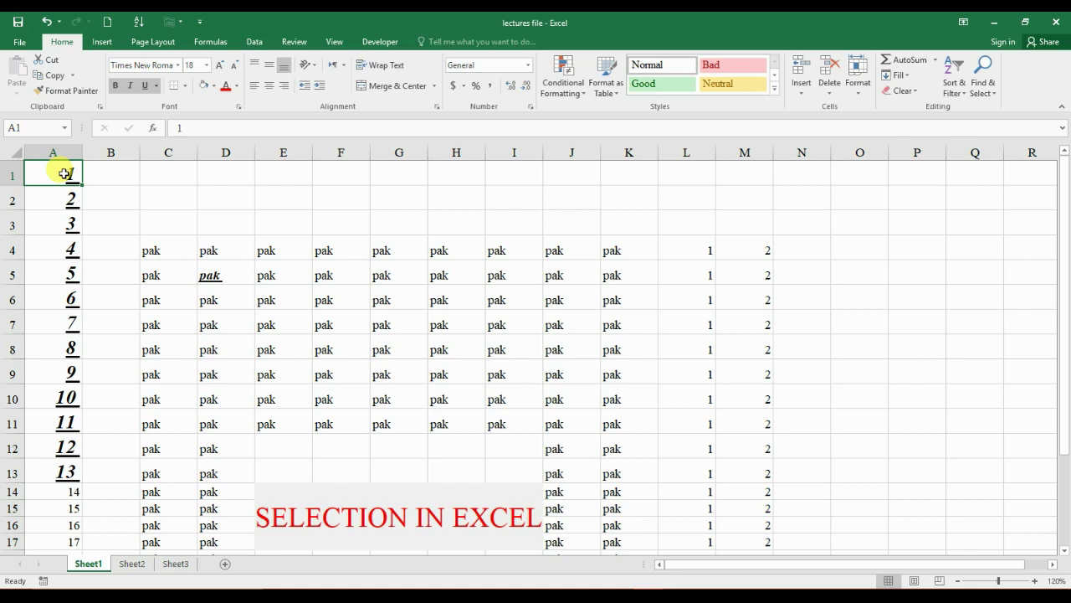
ctrl+click(62, 249)
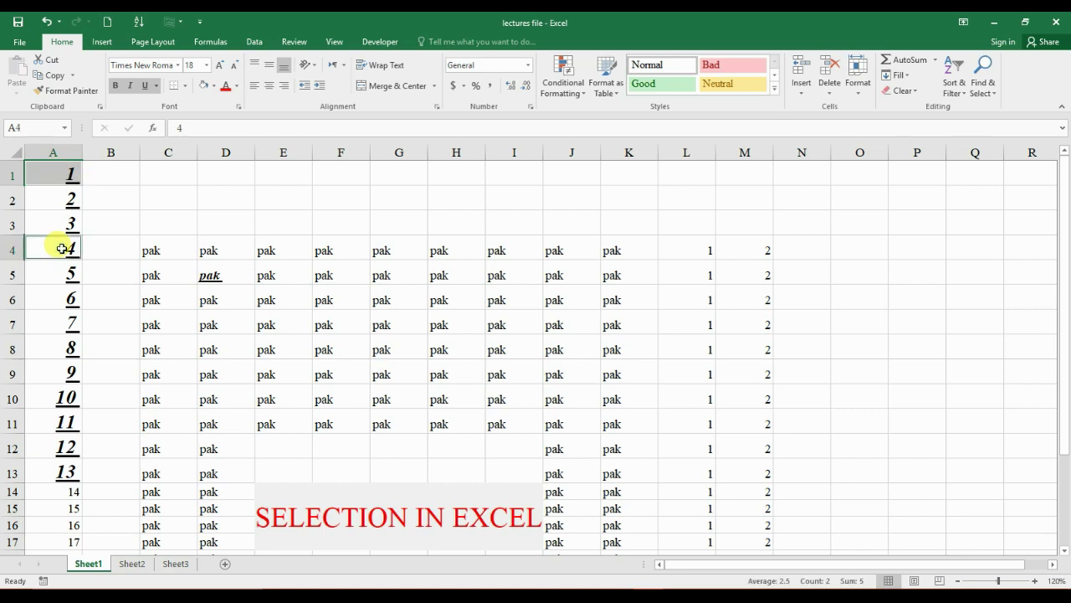
ctrl+click(56, 321)
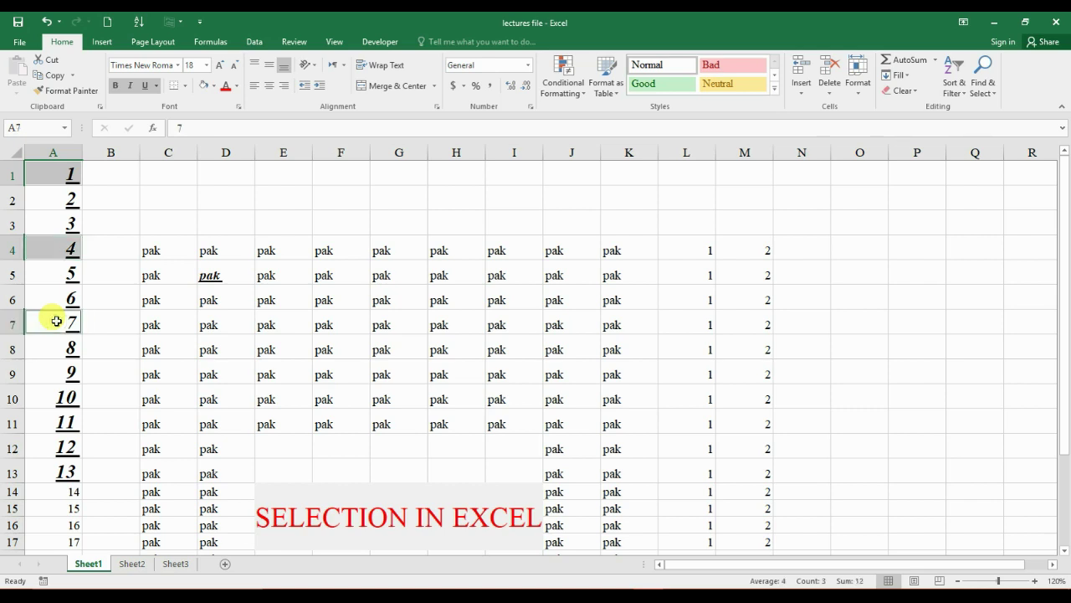
ctrl+click(50, 424)
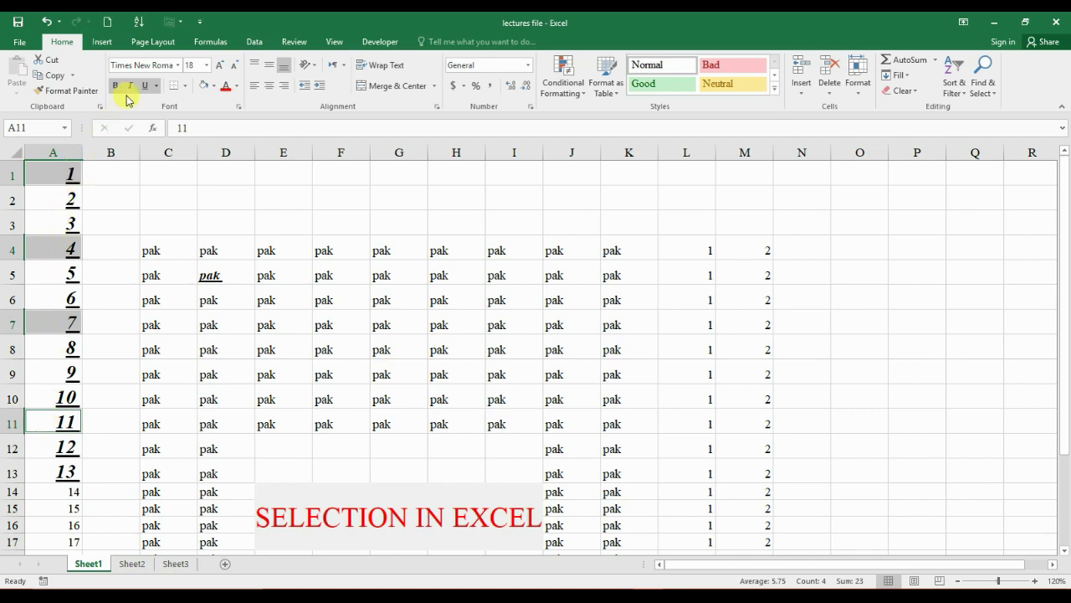
click(224, 91)
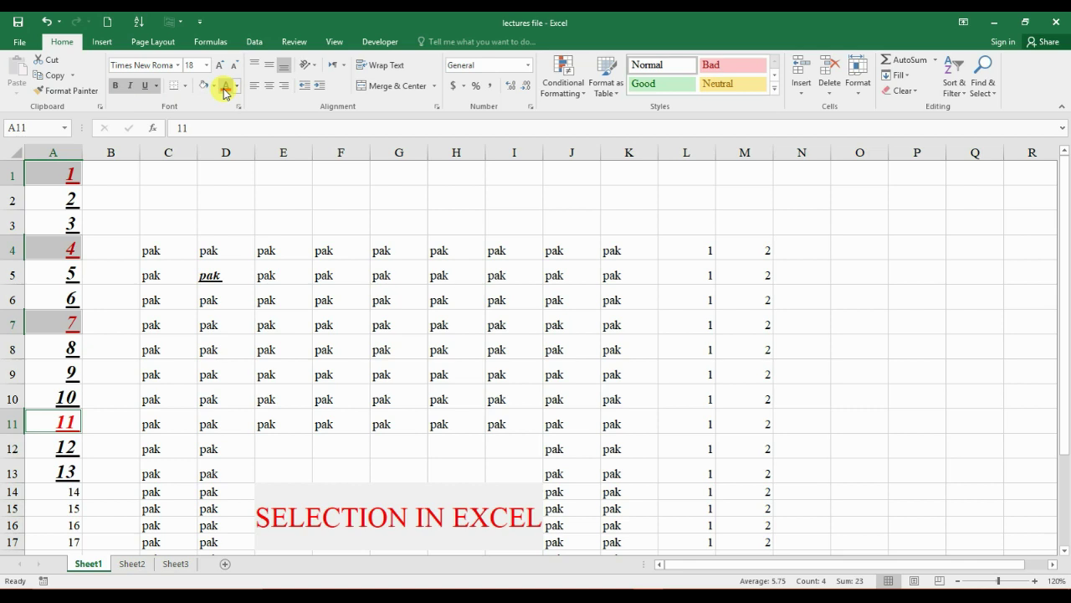
click(168, 239)
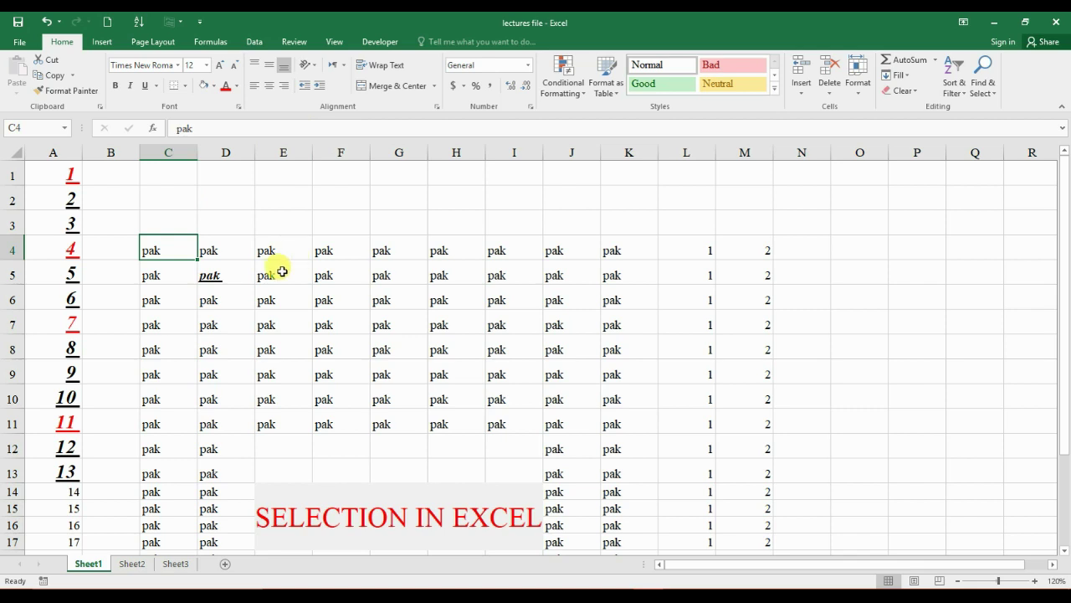
Select a multi-row block of cells across columns E and F starting at E5, and release the selection
click(281, 271)
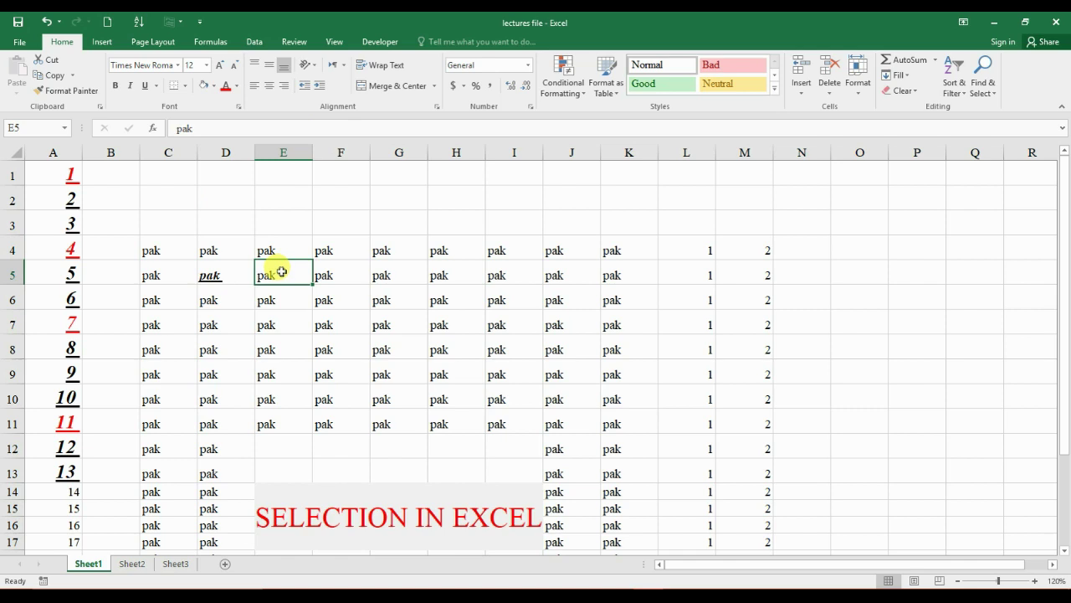
drag(282, 271, 344, 435)
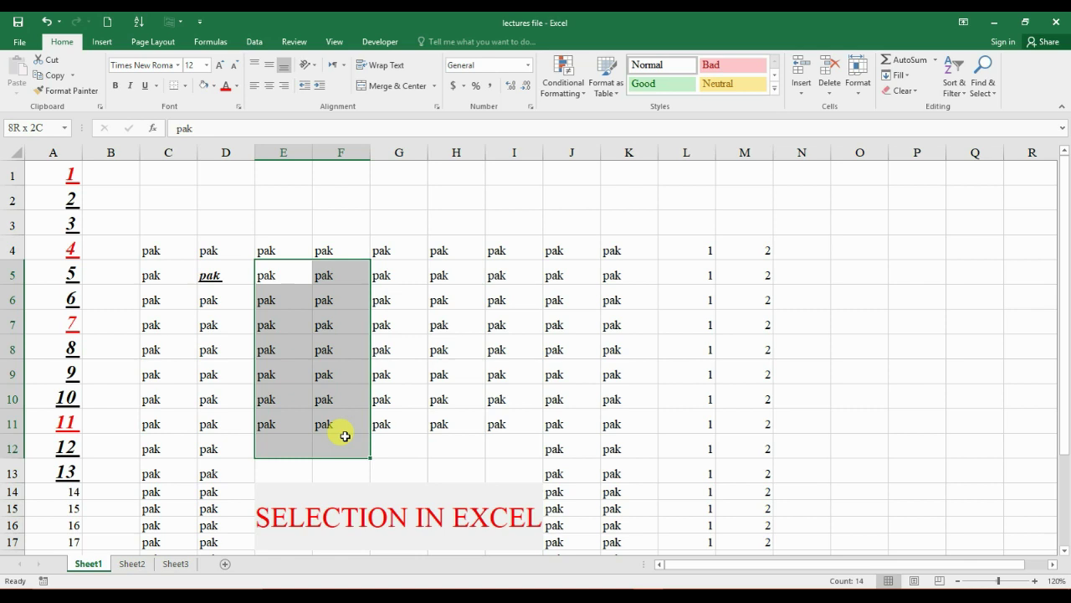
drag(345, 436, 362, 412)
click(154, 280)
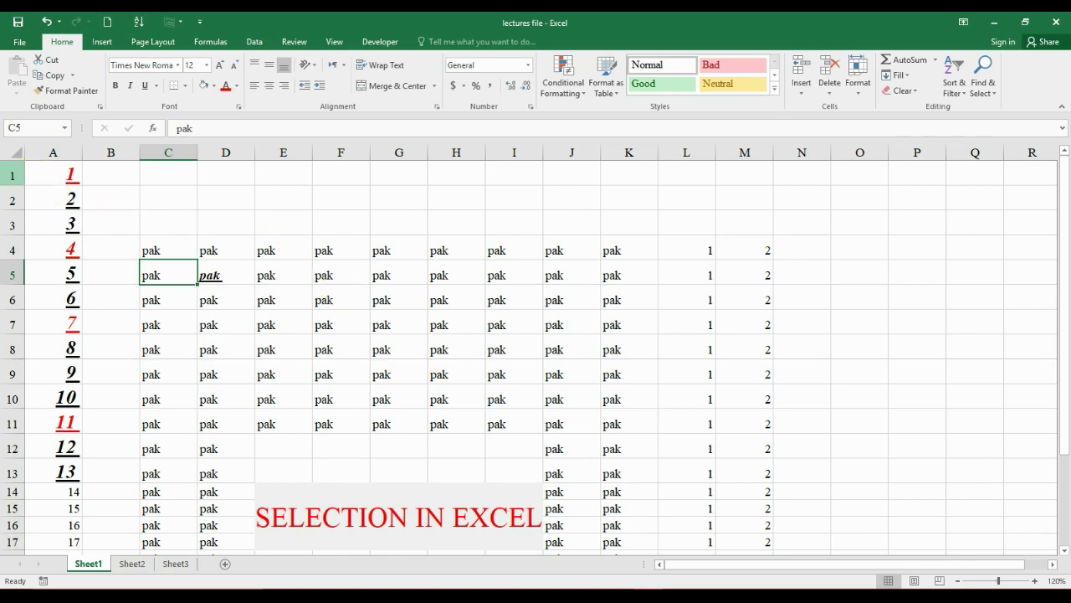
Select the whole of row 1, and select the whole of column A in its place
click(10, 174)
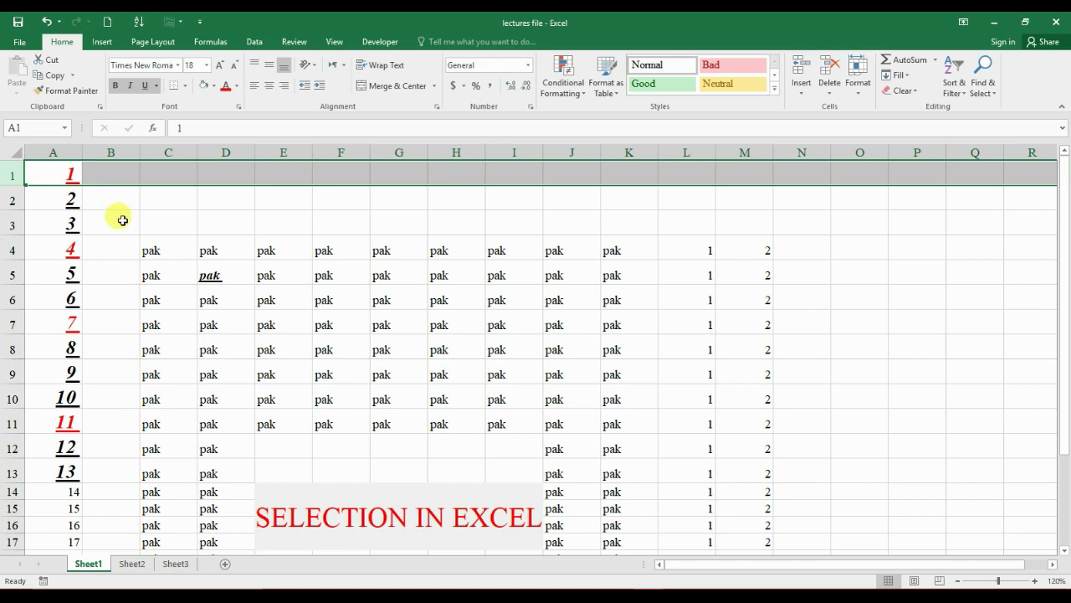
click(52, 151)
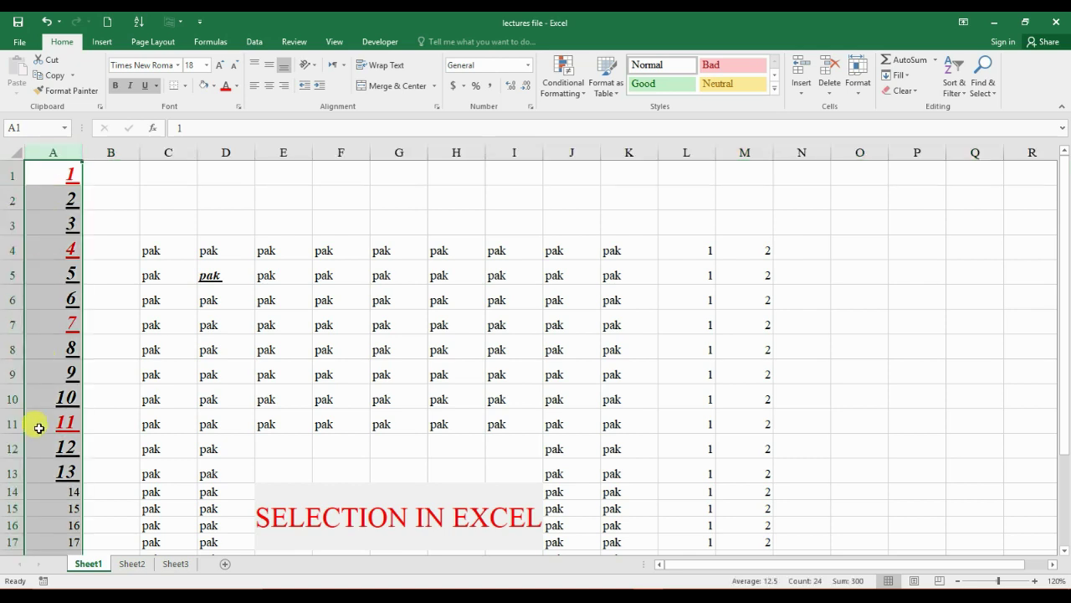
click(71, 179)
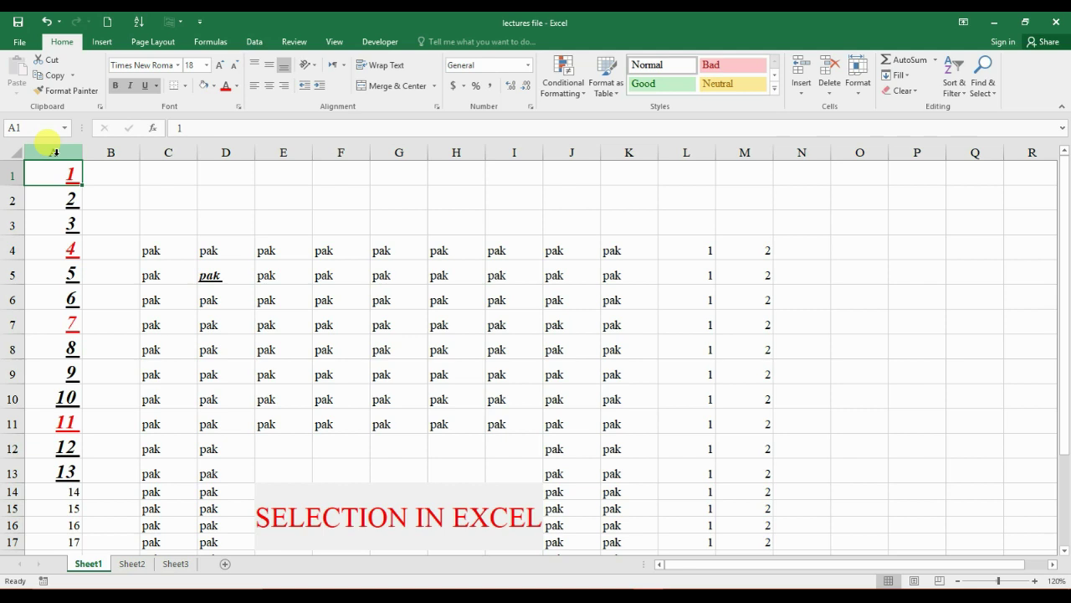
Select the non-adjacent columns A, C and E together and make their content bold, italic and underlined
click(67, 152)
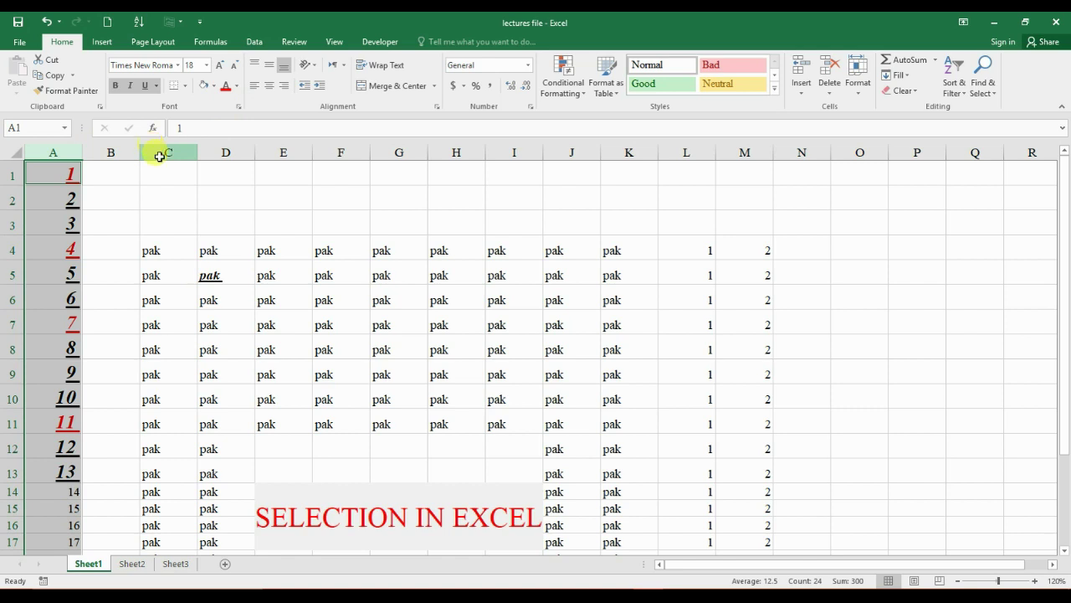
ctrl+click(159, 156)
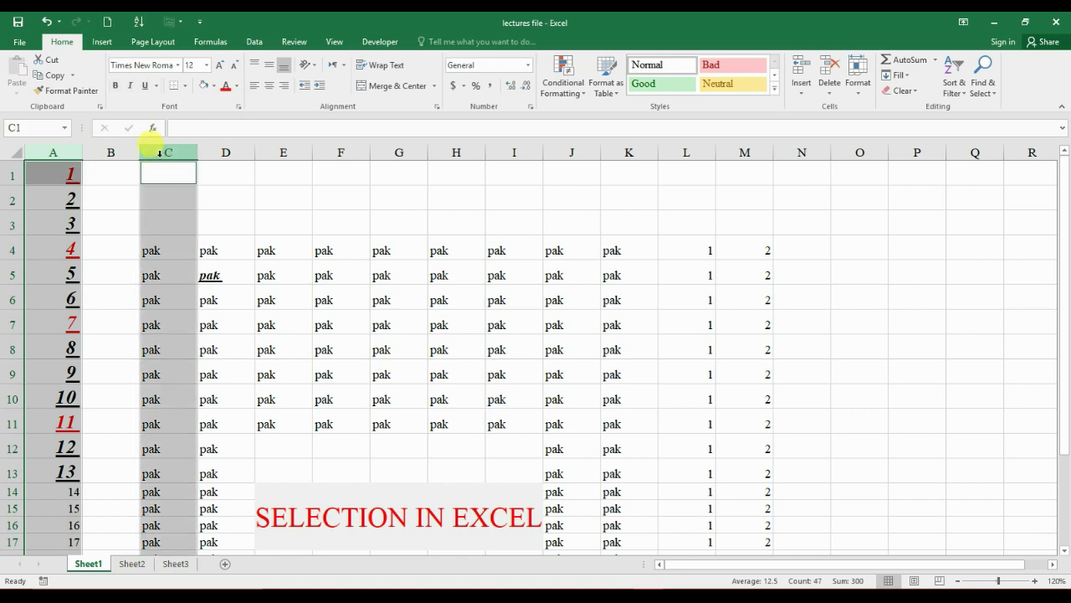
ctrl+click(269, 148)
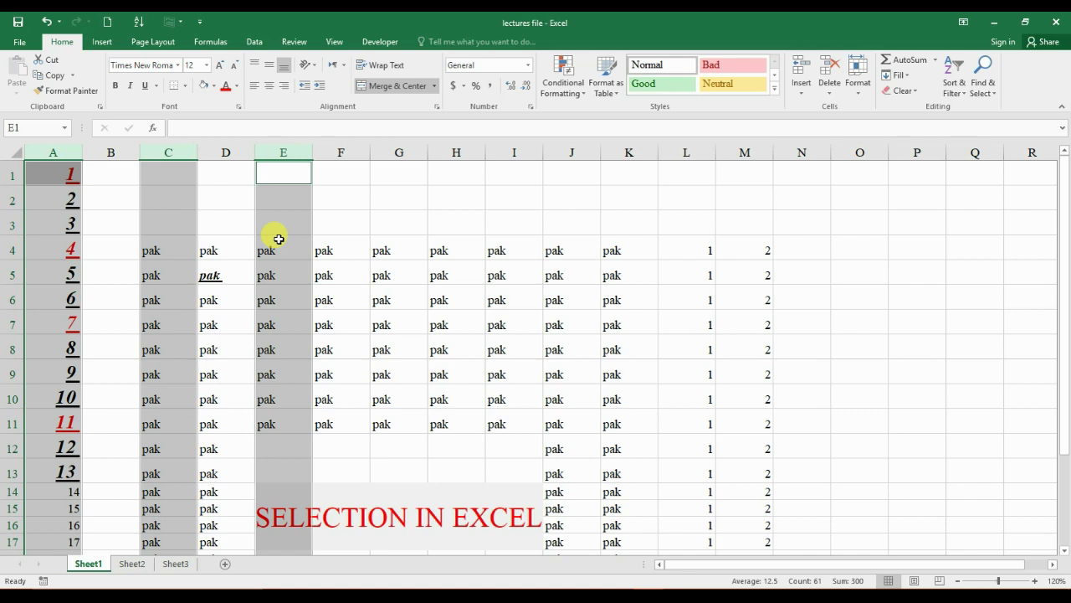
click(116, 85)
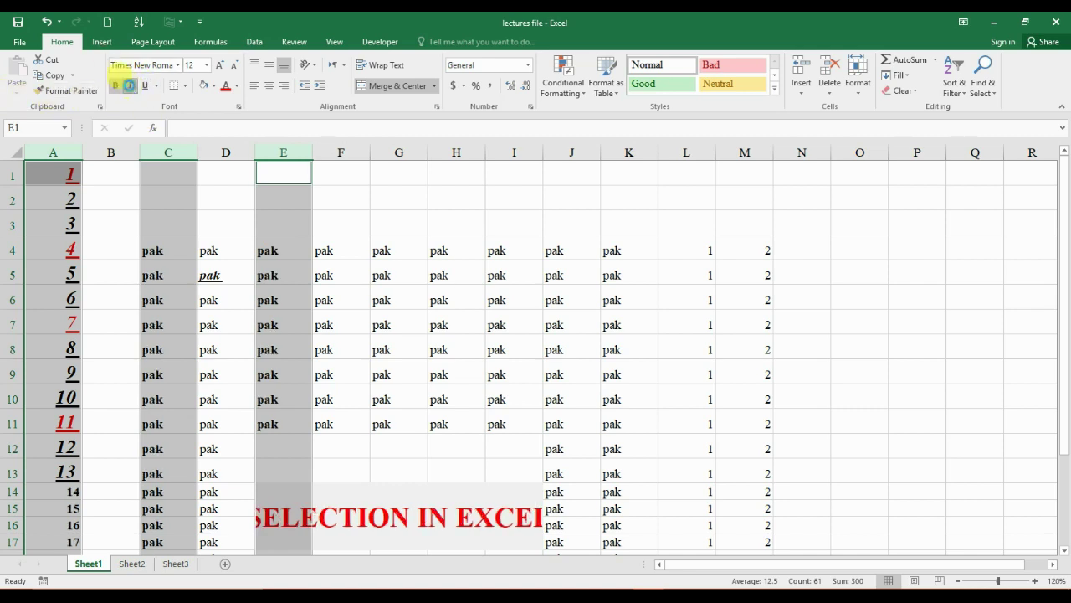
click(129, 86)
click(147, 87)
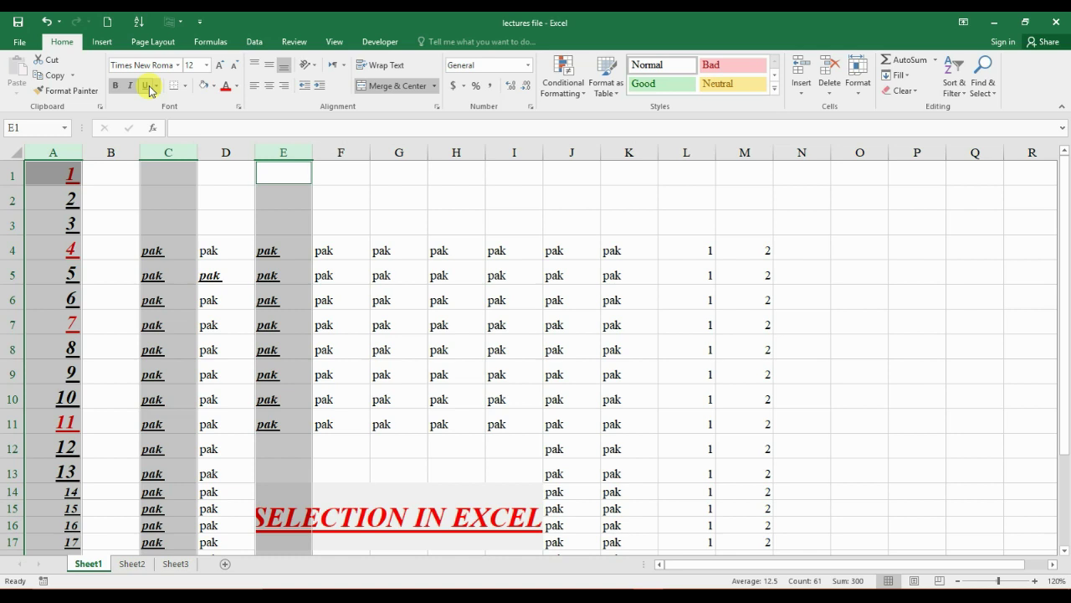
click(210, 189)
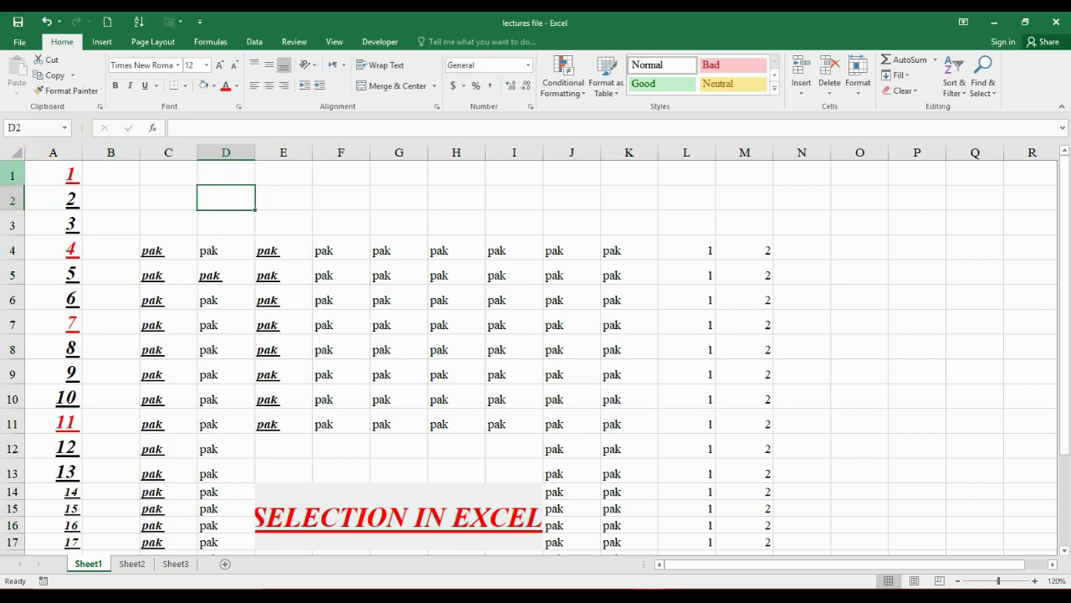
Select the non-adjacent rows 1, 3 and 6 together, and release the selection by choosing cell B6
click(12, 176)
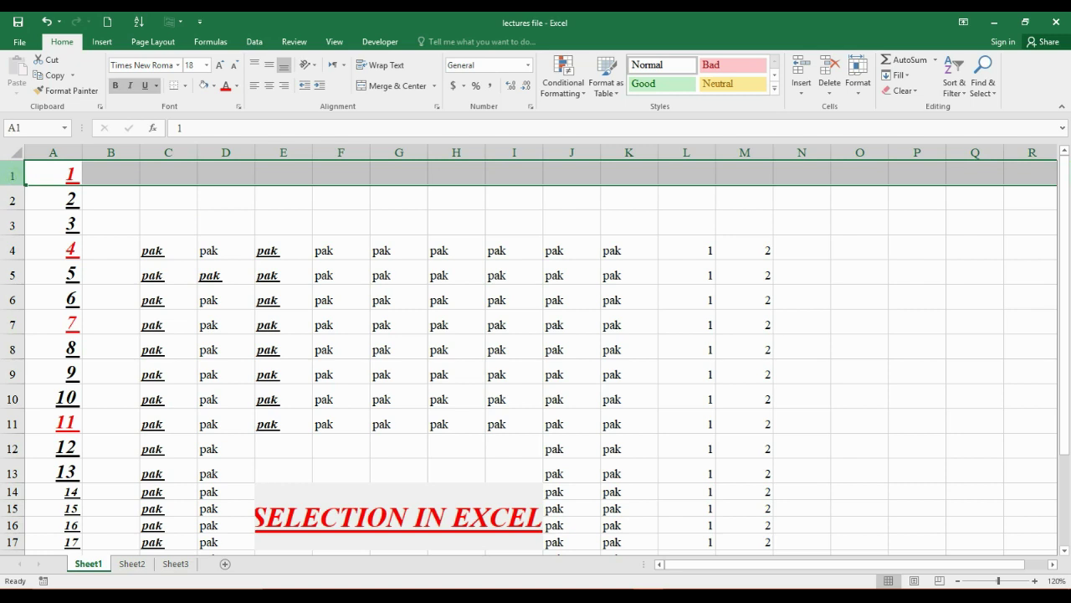
ctrl+click(12, 223)
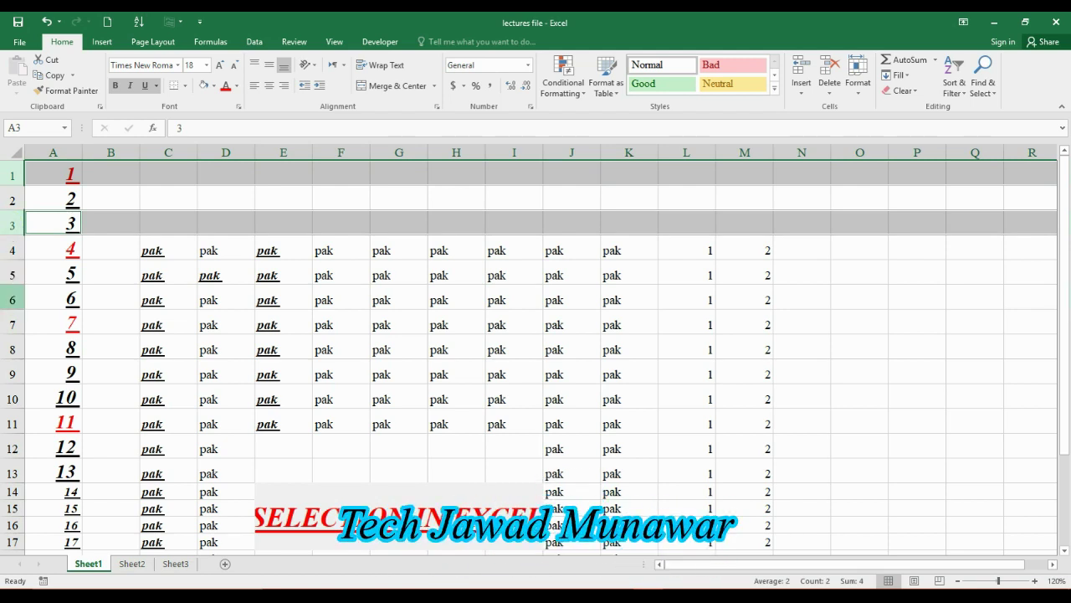
ctrl+click(12, 299)
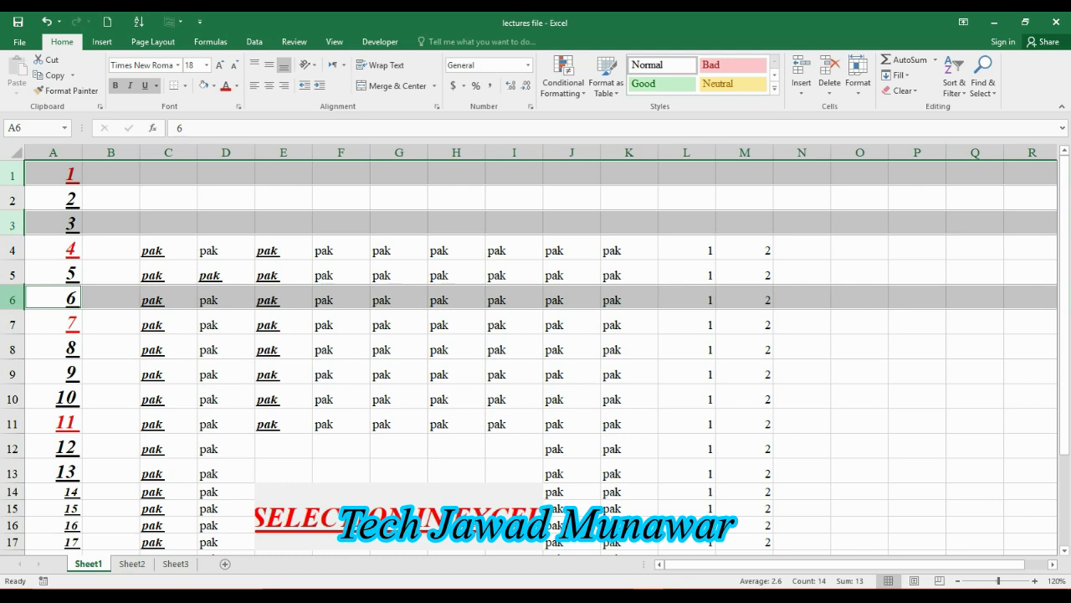
click(131, 308)
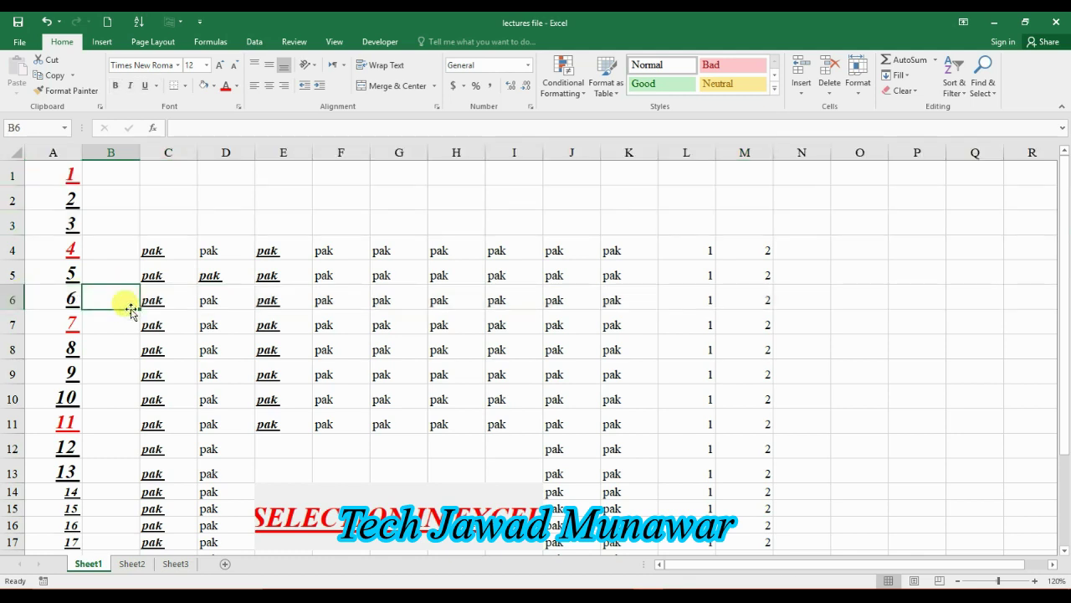